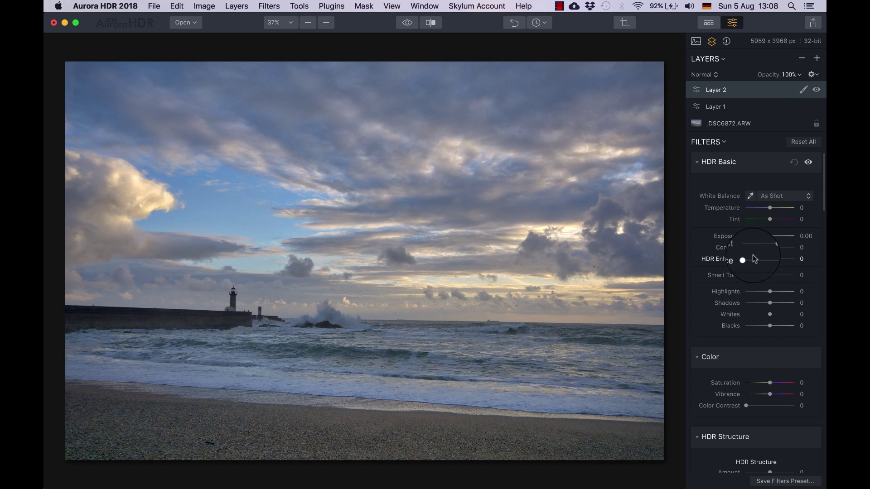
# On Layer 2, set HDR Enhance to 22, Temperature to 6 and Tint to 34
pyautogui.moveTo(746, 256); pyautogui.dragTo(757, 260)
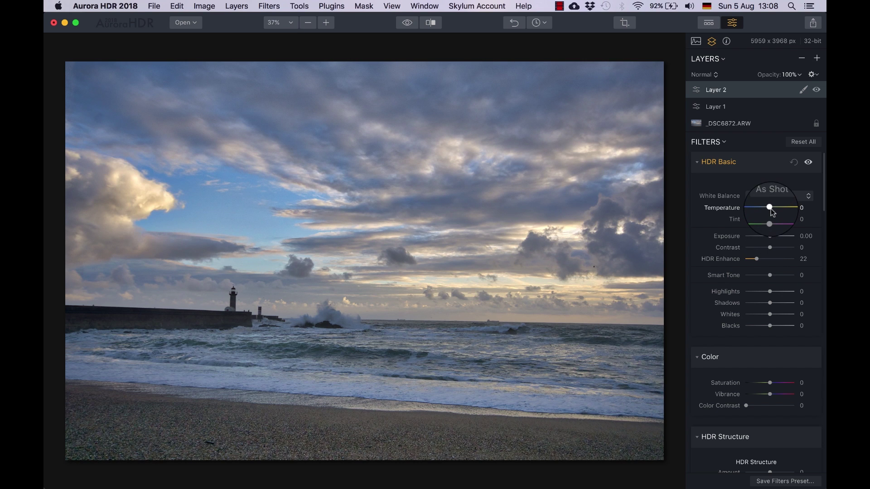
pyautogui.moveTo(774, 209); pyautogui.dragTo(771, 210)
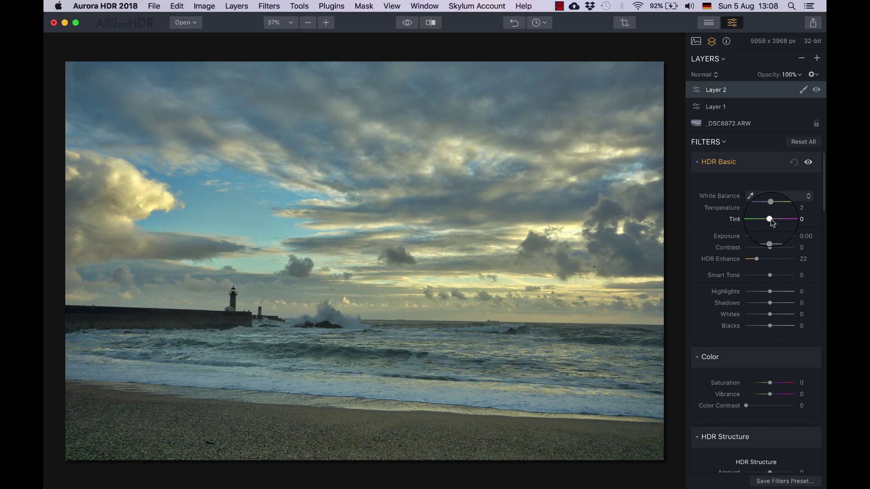
pyautogui.moveTo(772, 223); pyautogui.dragTo(780, 227)
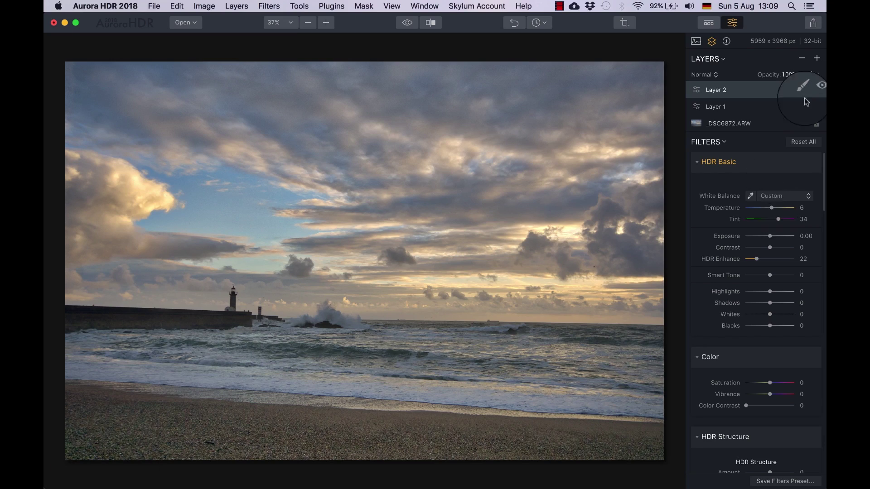
# Add a new adjustment layer and set its Contrast to 17
pyautogui.click(817, 58)
pyautogui.click(787, 71)
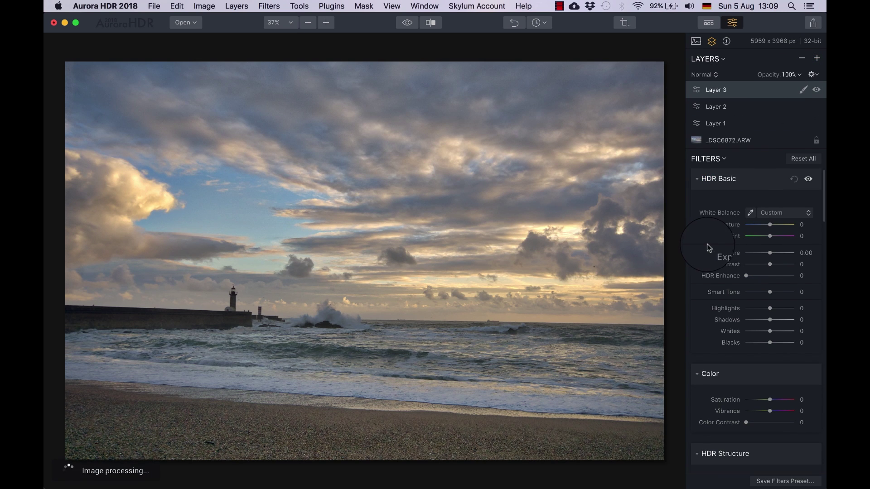
pyautogui.moveTo(770, 264); pyautogui.dragTo(772, 264)
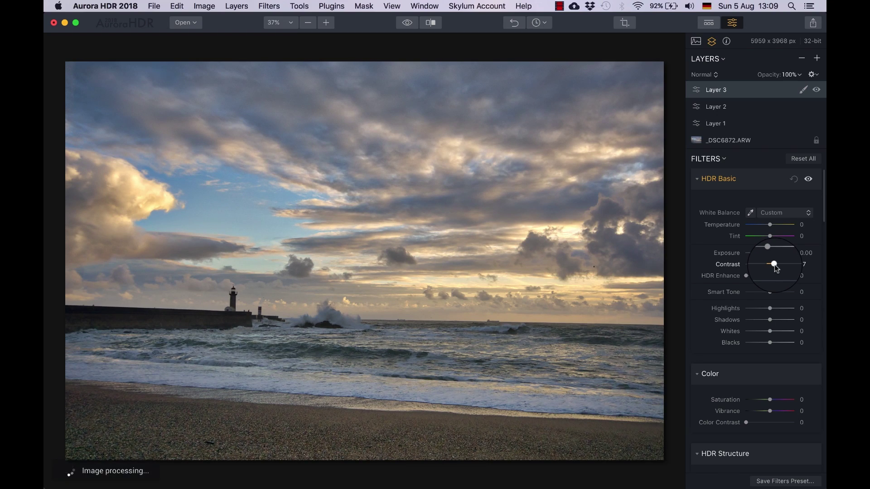
pyautogui.press('F2')
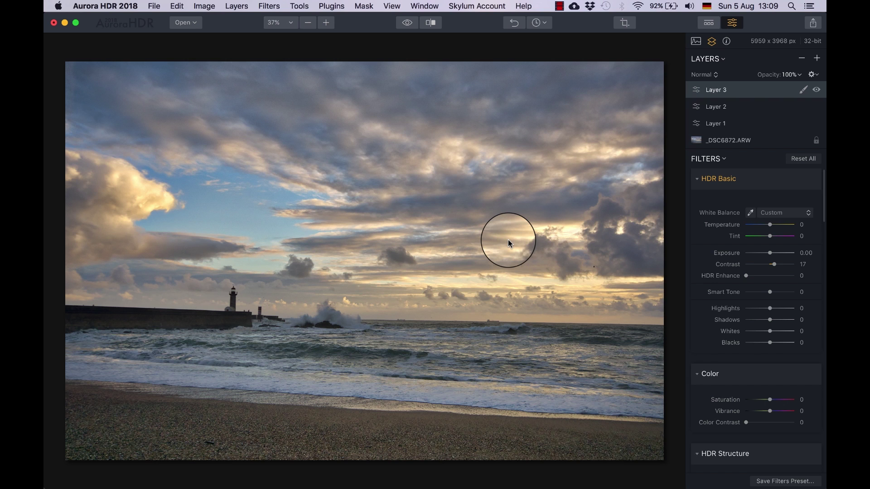
# Add another adjustment layer, set its Saturation to 61, and compare the photo with the Color filter off and on
pyautogui.click(816, 58)
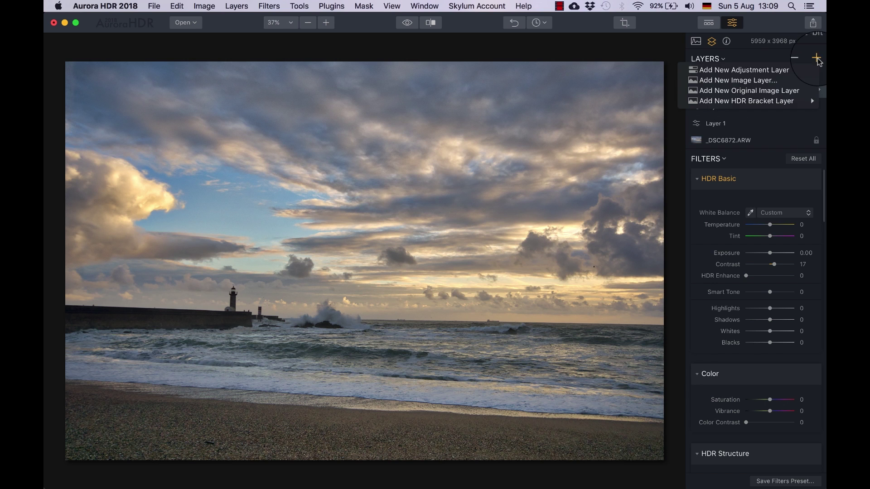
pyautogui.click(787, 71)
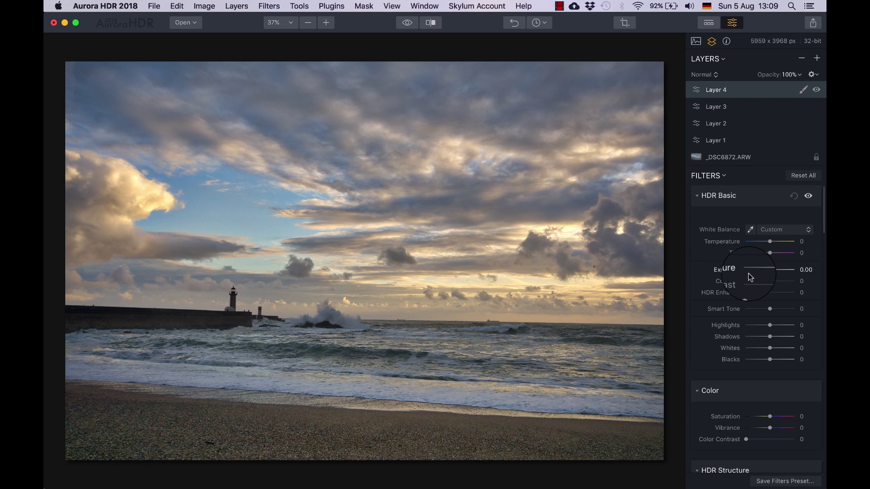
pyautogui.scroll(-3, 752, 335)
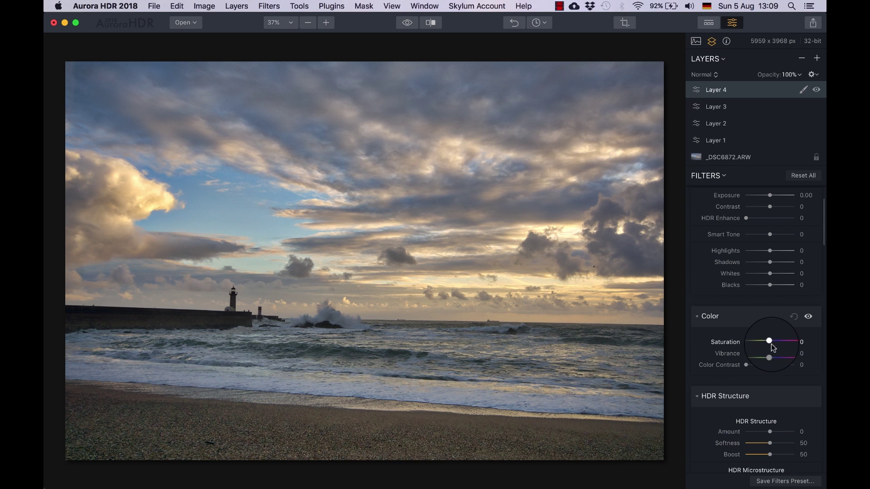
pyautogui.moveTo(770, 343); pyautogui.dragTo(787, 348)
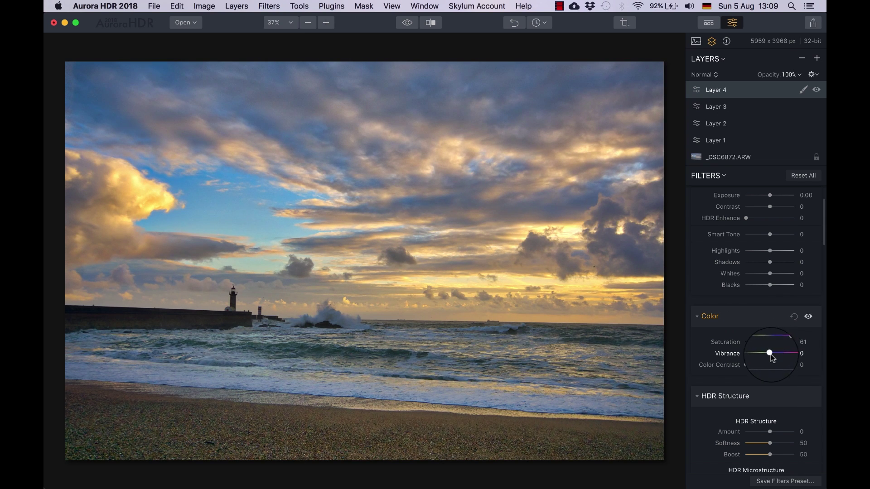
pyautogui.moveTo(773, 356)
pyautogui.mouseDown()
pyautogui.moveTo(757, 355)
pyautogui.moveTo(771, 357)
pyautogui.mouseUp()
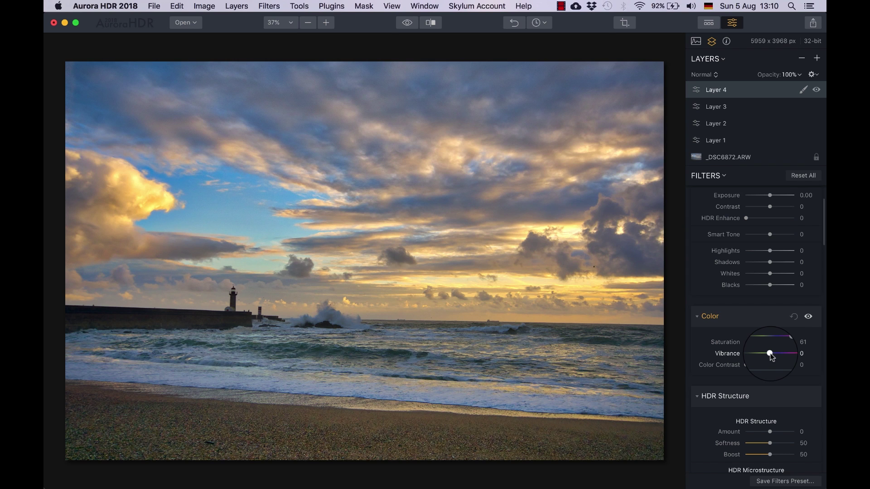
pyautogui.click(808, 317)
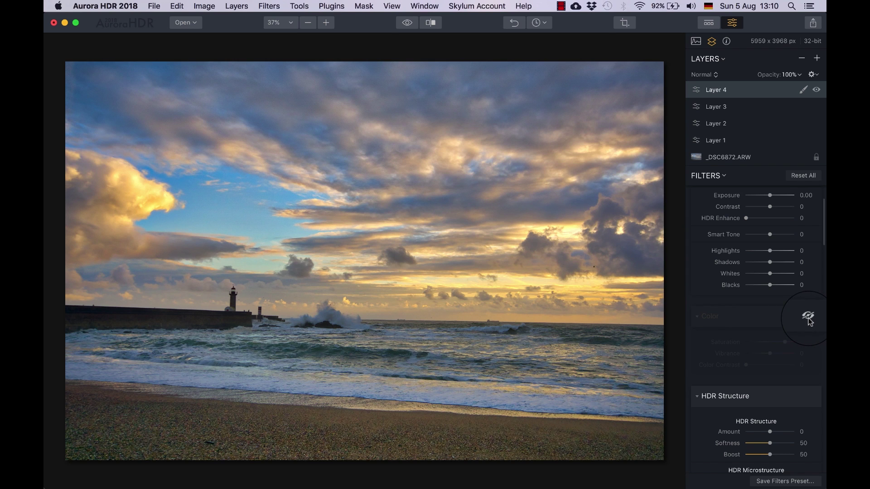
pyautogui.click(808, 317)
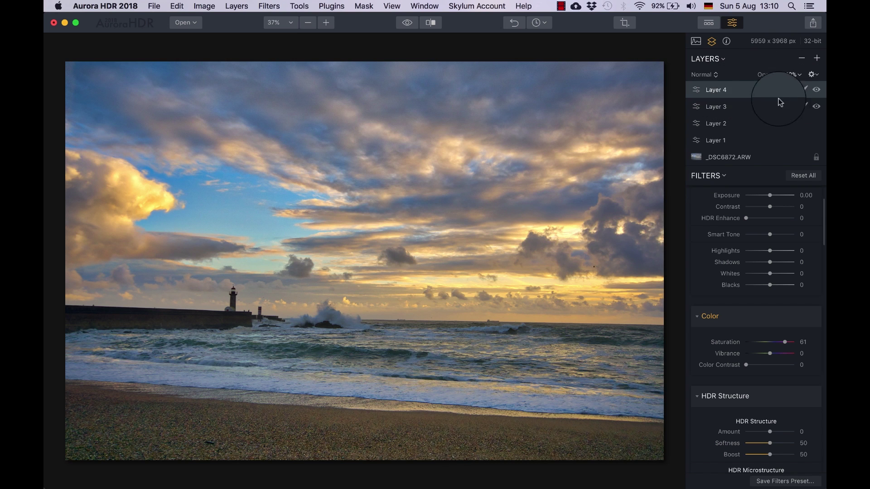
# Draw a gradient mask on the saturation layer from the beach up to just above the horizon, and invert it
pyautogui.click(803, 91)
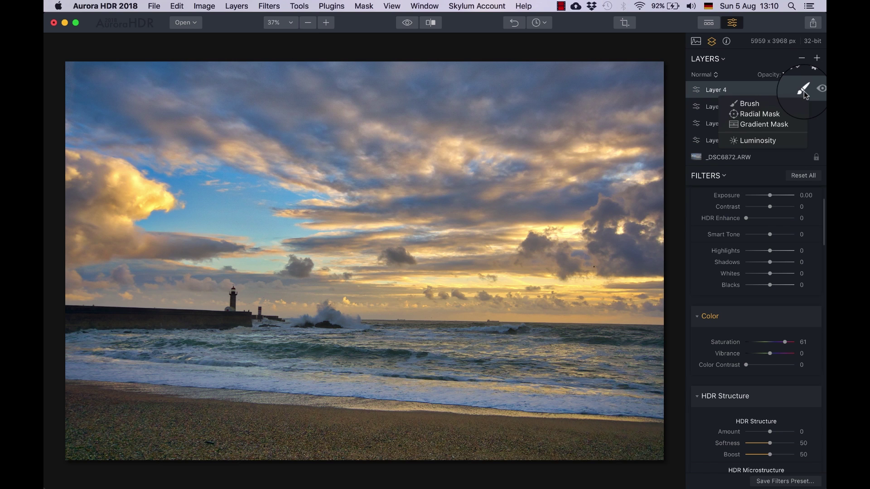
pyautogui.click(749, 124)
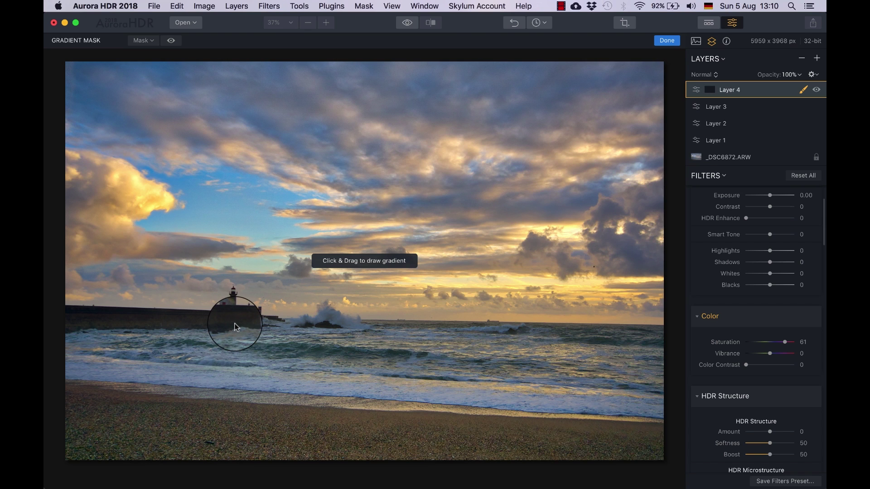
pyautogui.moveTo(181, 455)
pyautogui.mouseDown()
pyautogui.moveTo(191, 344)
pyautogui.moveTo(180, 304)
pyautogui.mouseUp()
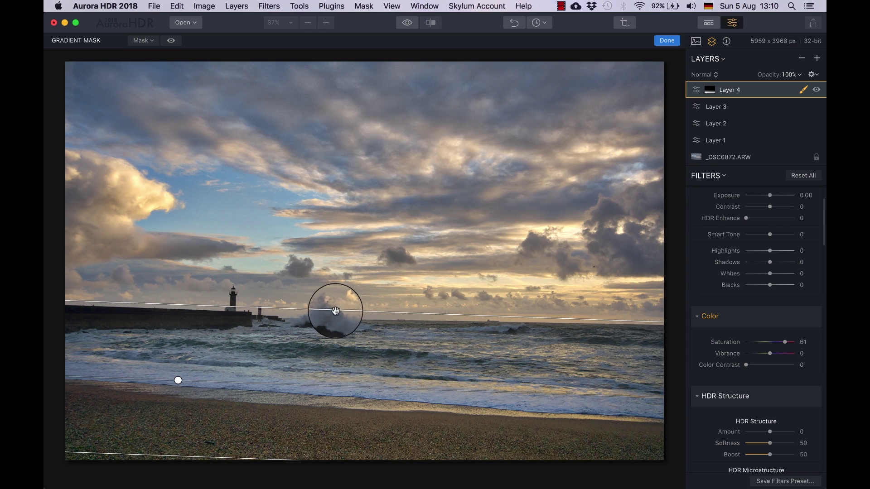
pyautogui.moveTo(335, 310); pyautogui.dragTo(335, 300)
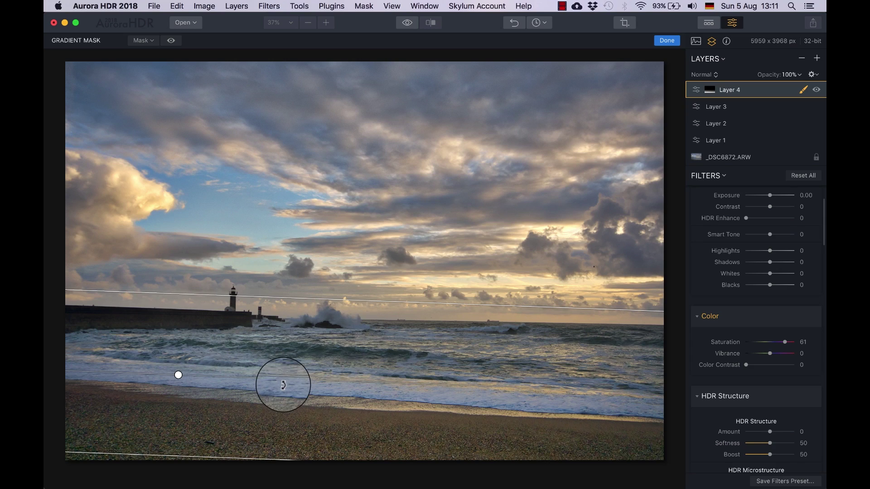
pyautogui.rightClick(711, 93)
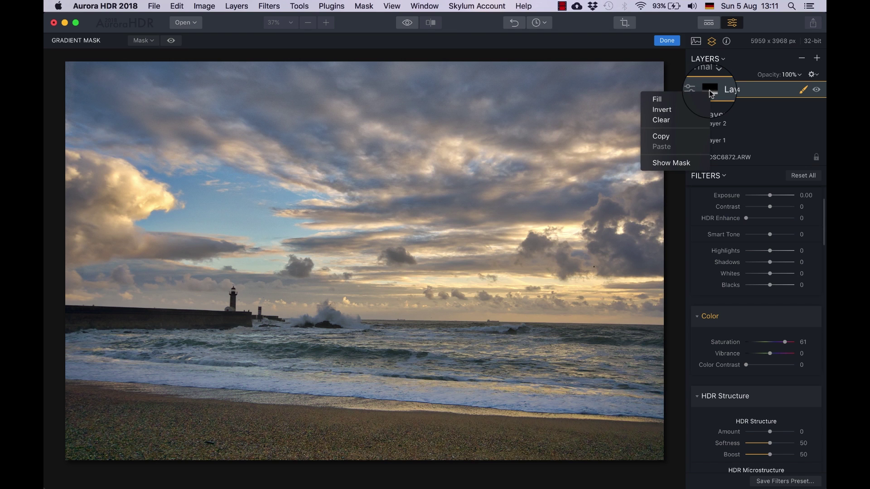
pyautogui.click(680, 111)
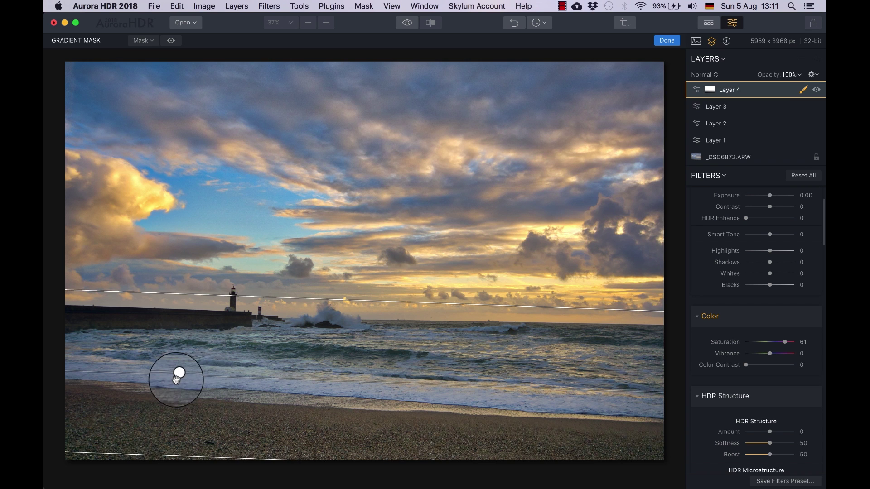
# Narrow the inverted gradient and move it up so its centre lies along the horizon, and finish the mask
pyautogui.moveTo(176, 377); pyautogui.dragTo(232, 356)
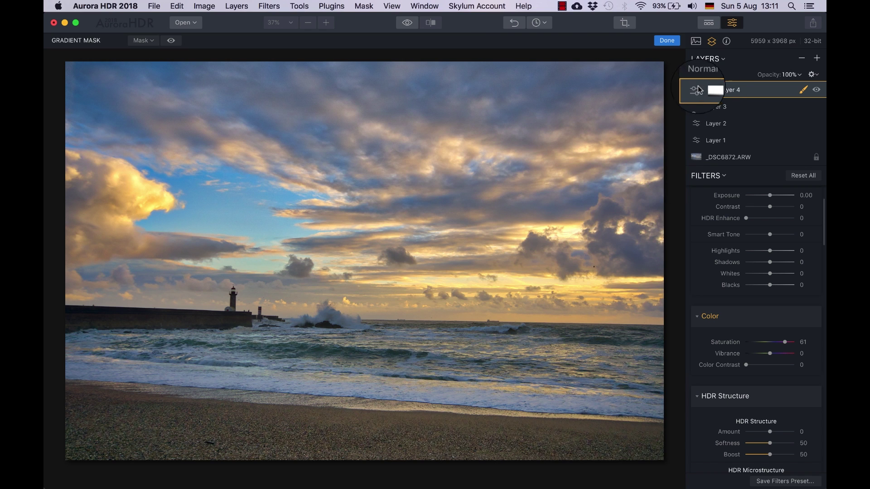
pyautogui.moveTo(237, 355); pyautogui.dragTo(244, 327)
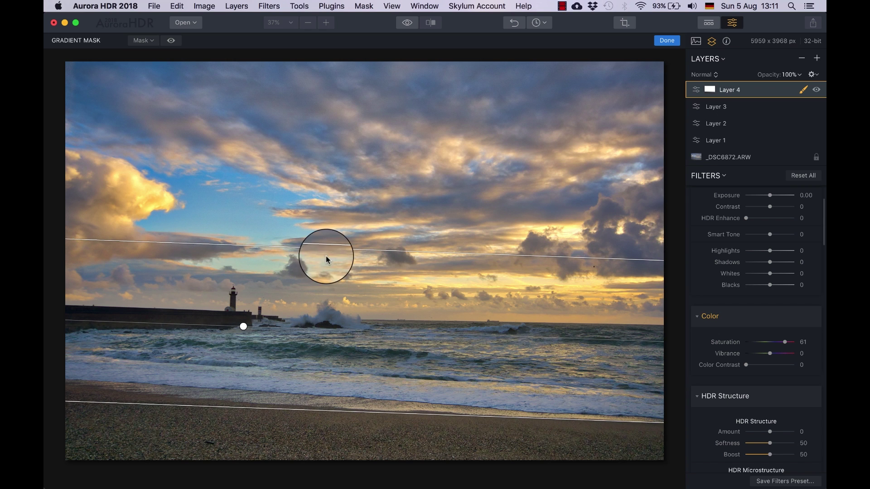
pyautogui.moveTo(326, 244); pyautogui.dragTo(322, 302)
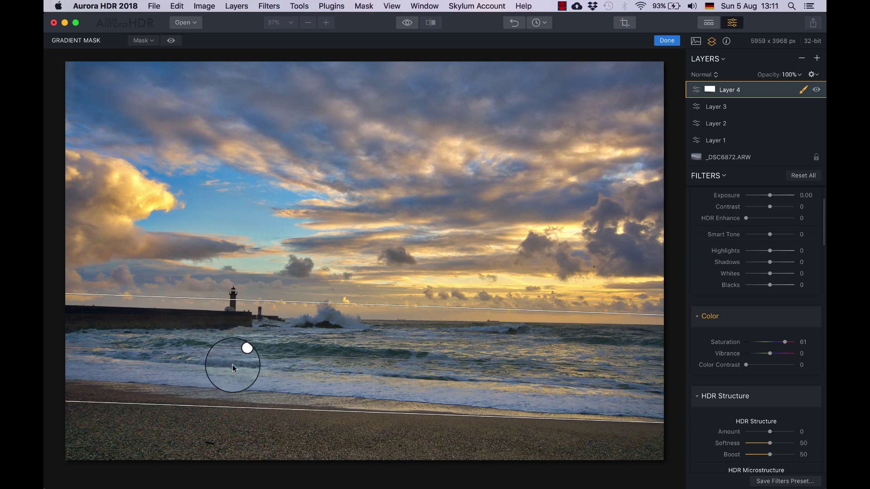
pyautogui.moveTo(247, 348); pyautogui.dragTo(261, 321)
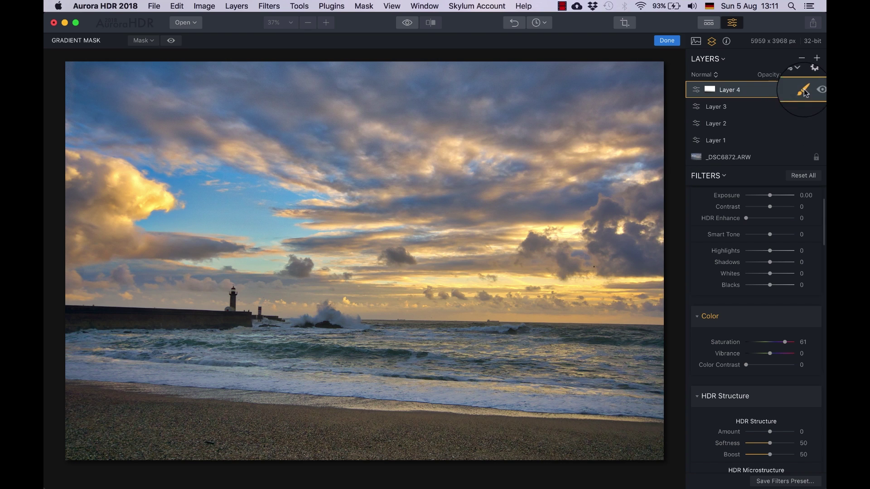
pyautogui.click(671, 42)
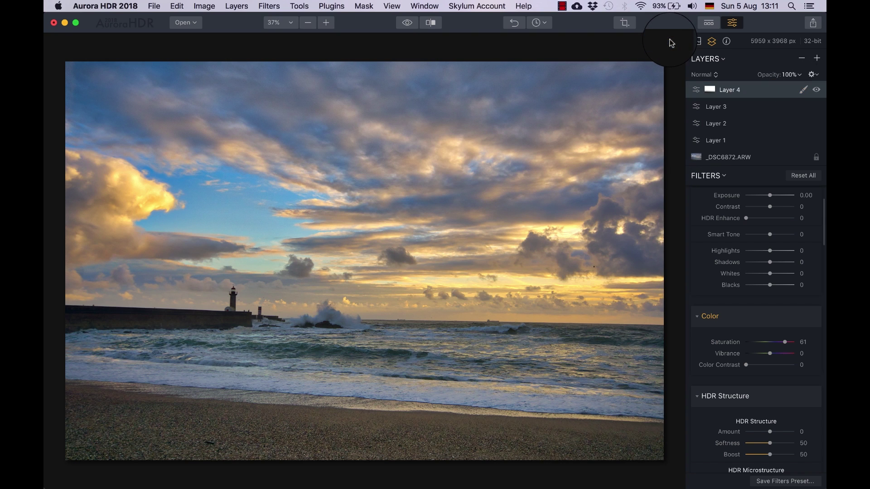
pyautogui.click(817, 90)
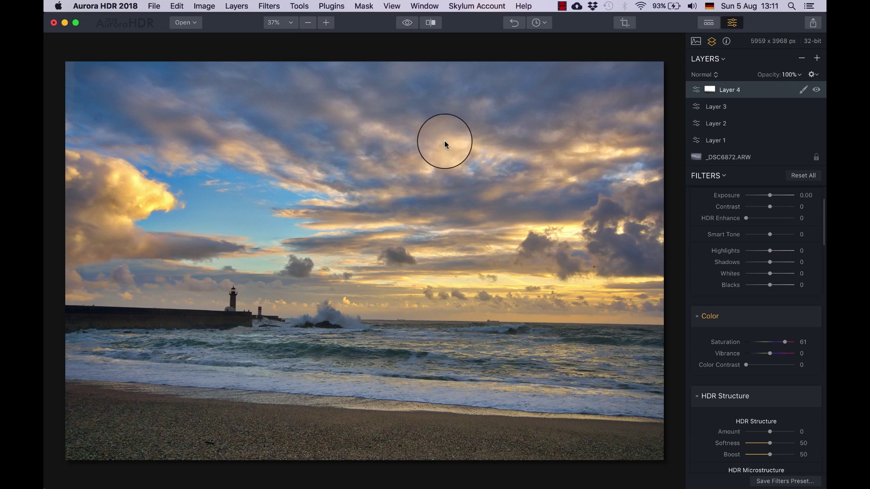
# Add a new adjustment layer above the masked one and set its Saturation to -23
pyautogui.click(816, 58)
pyautogui.click(770, 69)
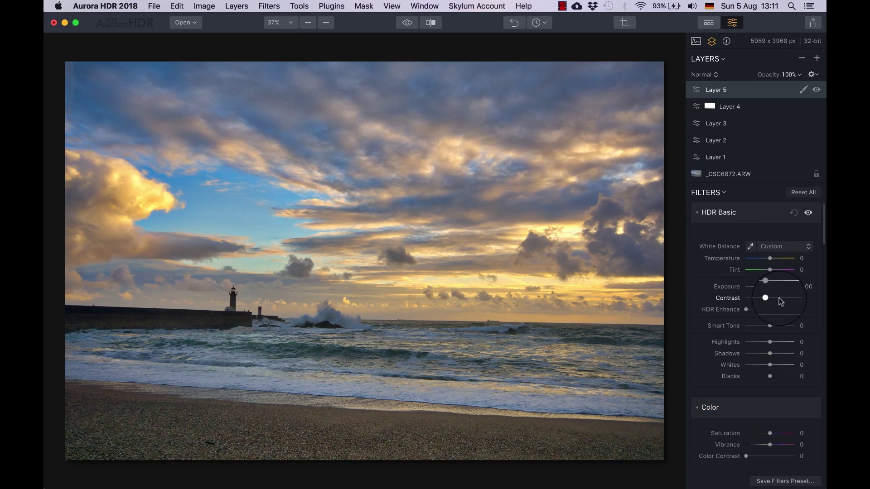
pyautogui.scroll(-2, 779, 299)
pyautogui.moveTo(763, 398); pyautogui.dragTo(758, 394)
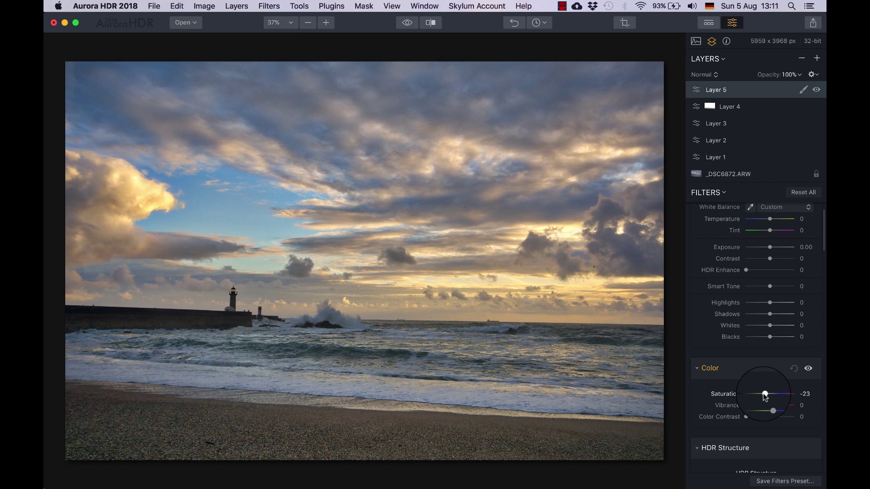
# Paint a brush mask over the bright yellow cloud above the pier on the desaturated layer, and finish the mask
pyautogui.click(803, 90)
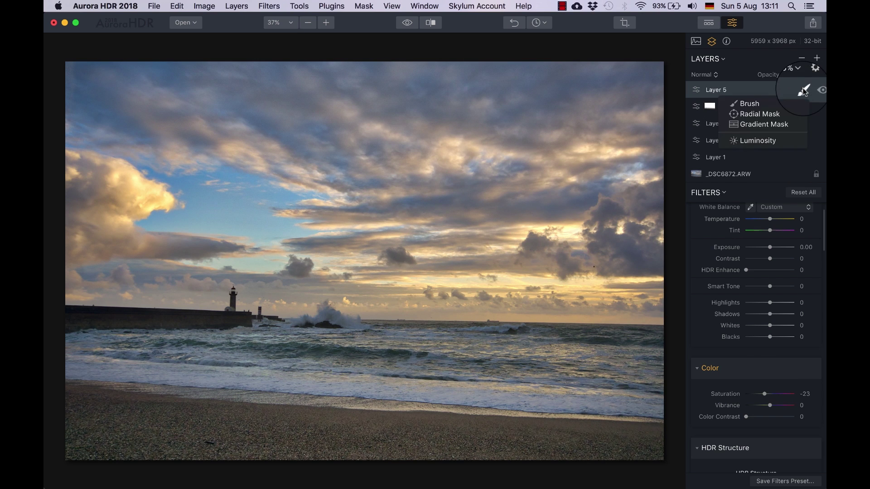
pyautogui.click(749, 103)
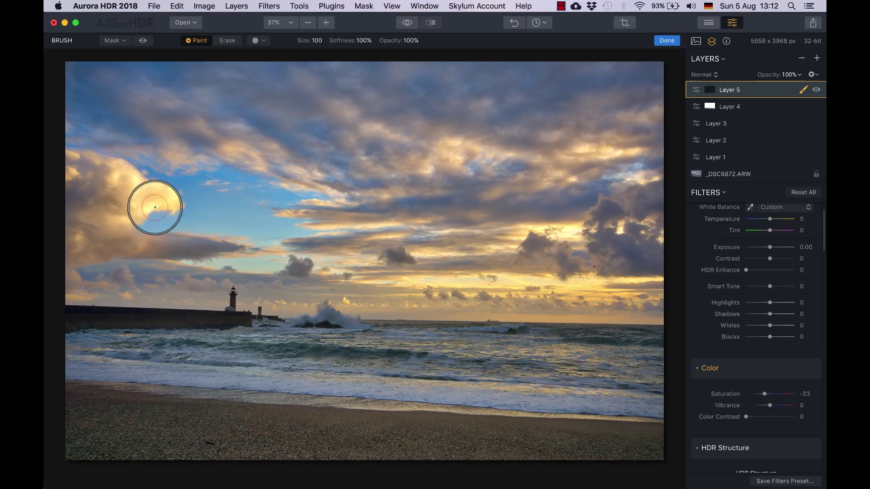
pyautogui.moveTo(155, 207)
pyautogui.mouseDown()
pyautogui.moveTo(97, 195)
pyautogui.moveTo(159, 197)
pyautogui.moveTo(137, 207)
pyautogui.moveTo(185, 207)
pyautogui.moveTo(112, 190)
pyautogui.moveTo(155, 180)
pyautogui.moveTo(114, 211)
pyautogui.moveTo(161, 224)
pyautogui.moveTo(122, 206)
pyautogui.moveTo(151, 194)
pyautogui.mouseUp()
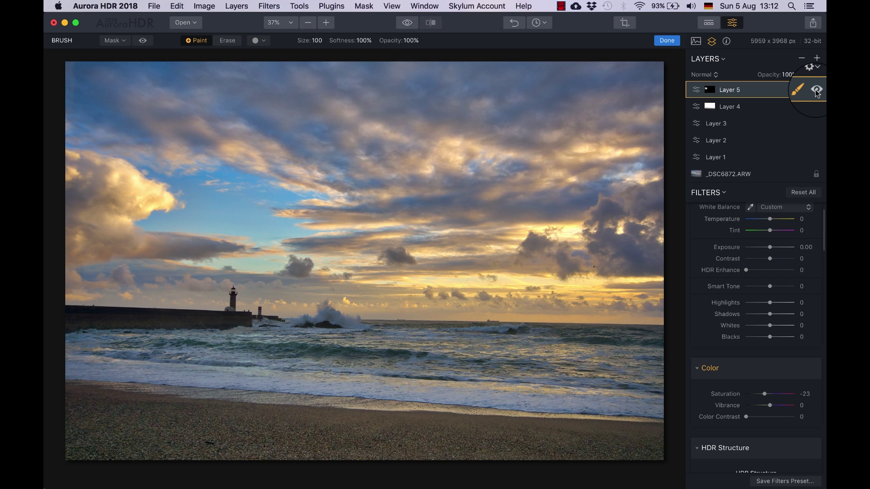
pyautogui.click(667, 41)
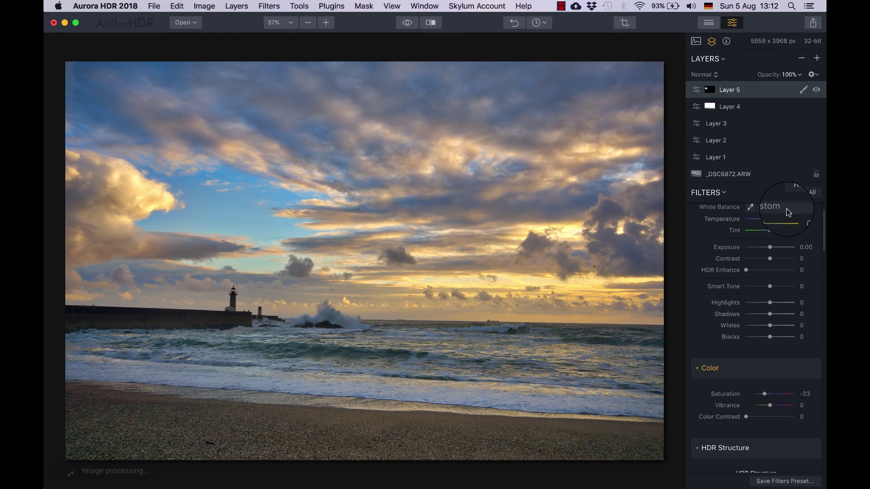
# Add a further adjustment layer and set its Exposure to 0.31
pyautogui.click(817, 59)
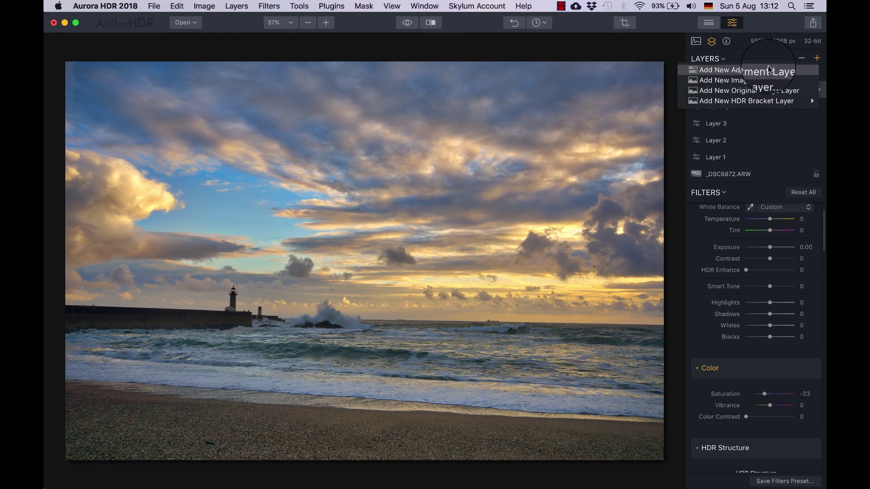
pyautogui.click(760, 73)
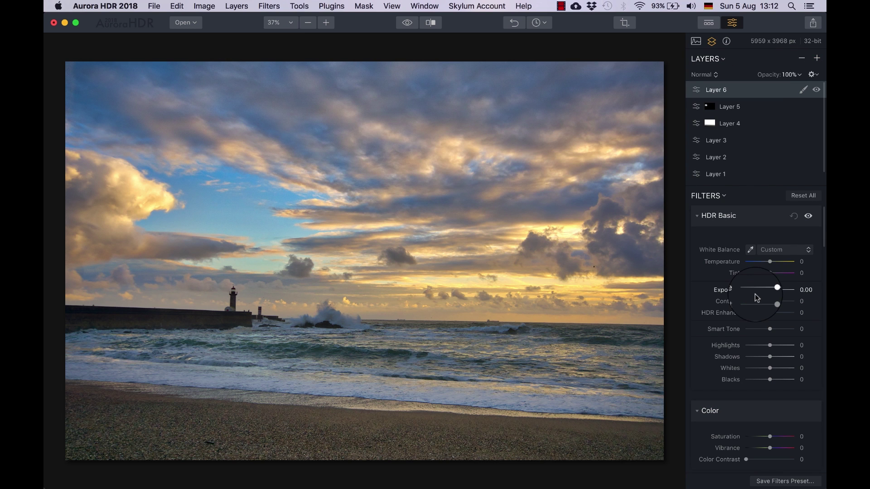
pyautogui.click(771, 290)
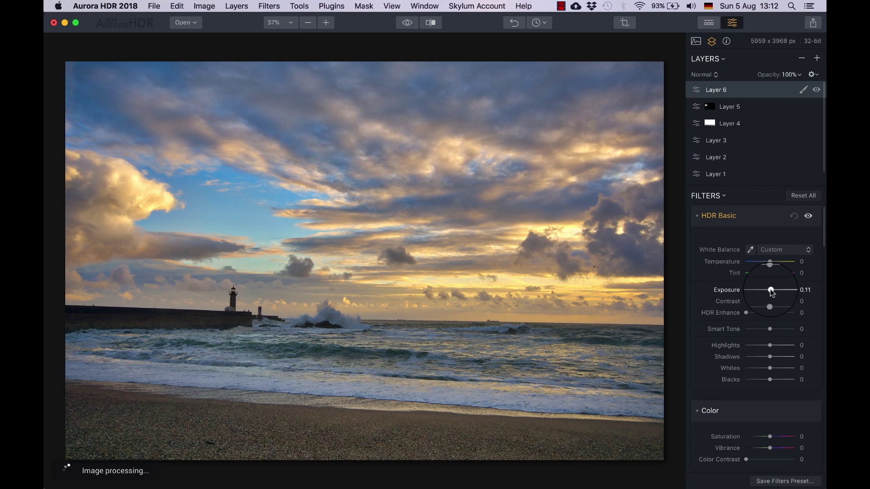
pyautogui.moveTo(771, 292); pyautogui.dragTo(773, 292)
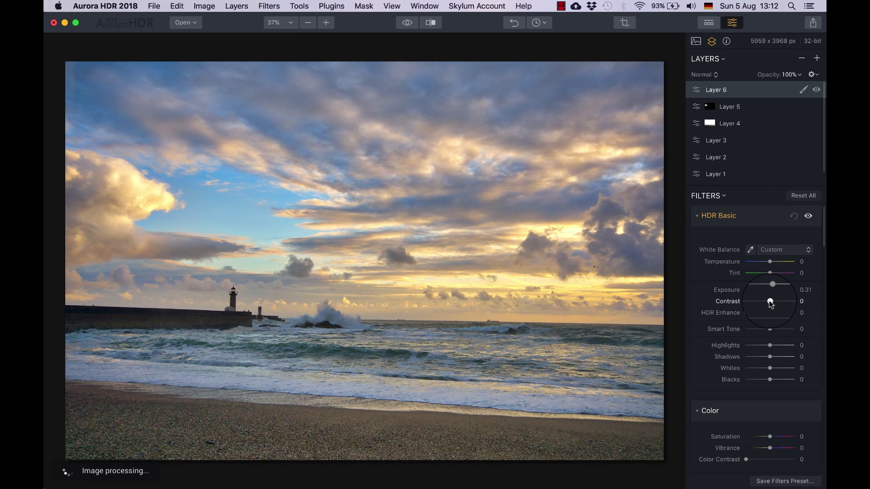
# Set the top layer's Contrast to 15 and paint a brush mask at size 249 over the bright yellow sky right of centre
pyautogui.moveTo(772, 302); pyautogui.dragTo(778, 302)
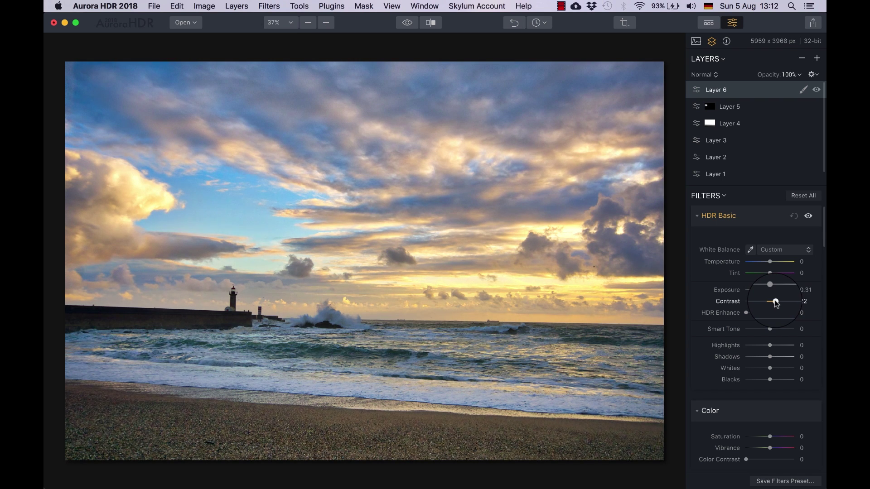
pyautogui.click(803, 90)
pyautogui.click(760, 105)
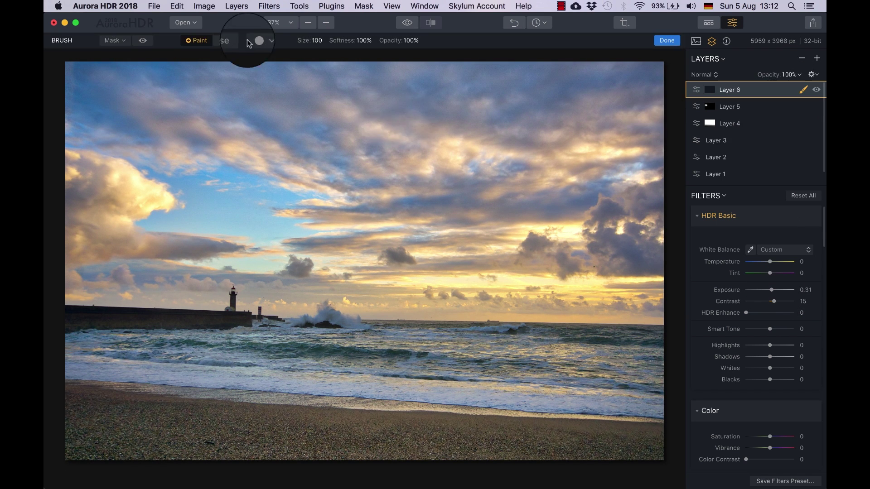
pyautogui.moveTo(317, 40); pyautogui.dragTo(342, 41)
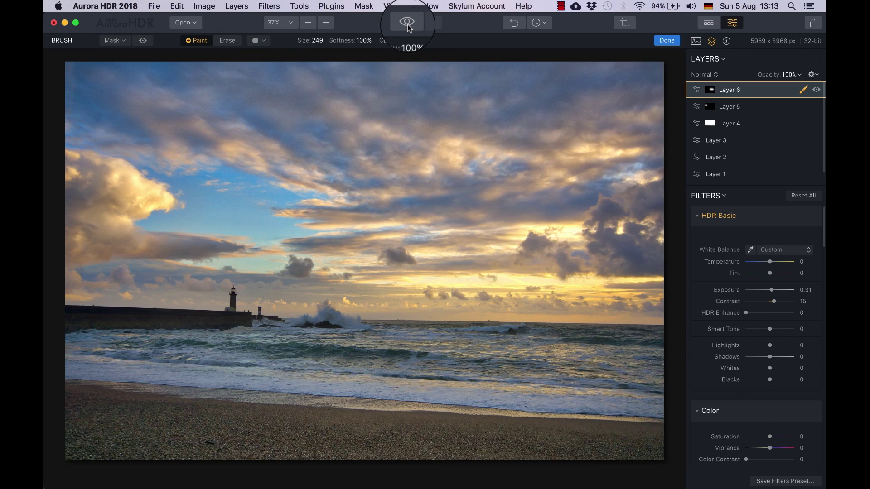
# Briefly show the unedited original to compare it with the edited photo, and finish the brush mask
pyautogui.click(407, 22)
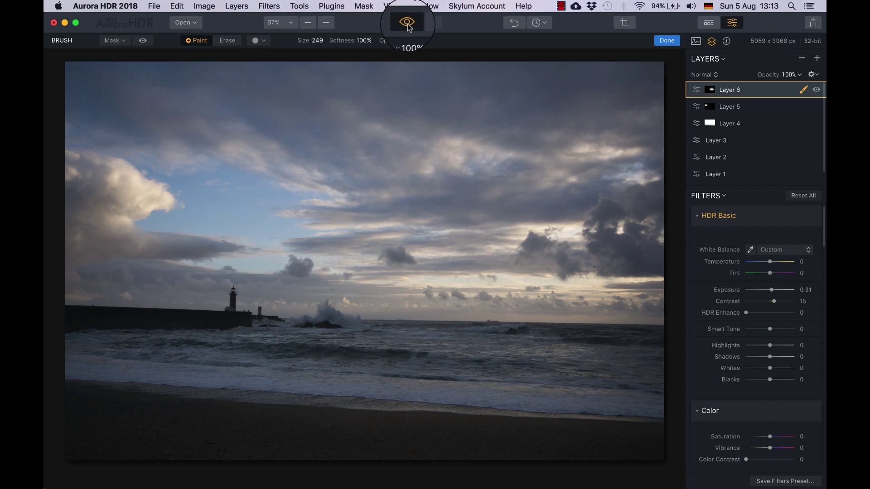
pyautogui.click(408, 27)
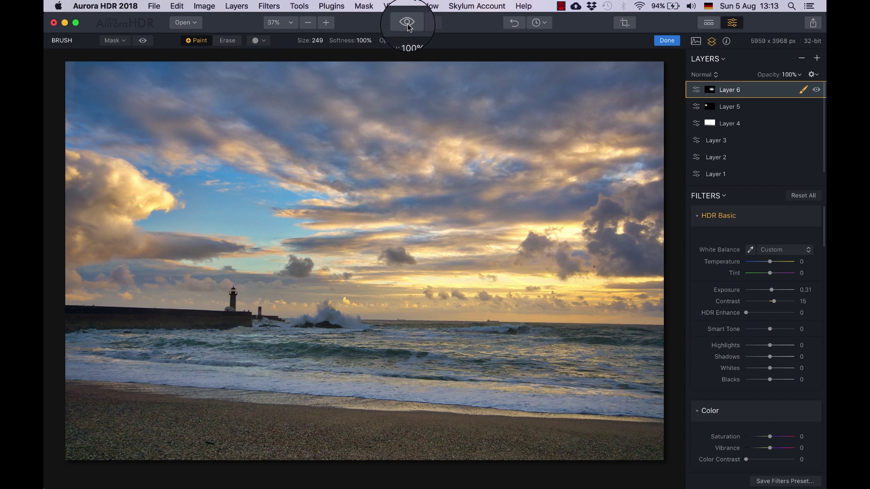
pyautogui.click(667, 41)
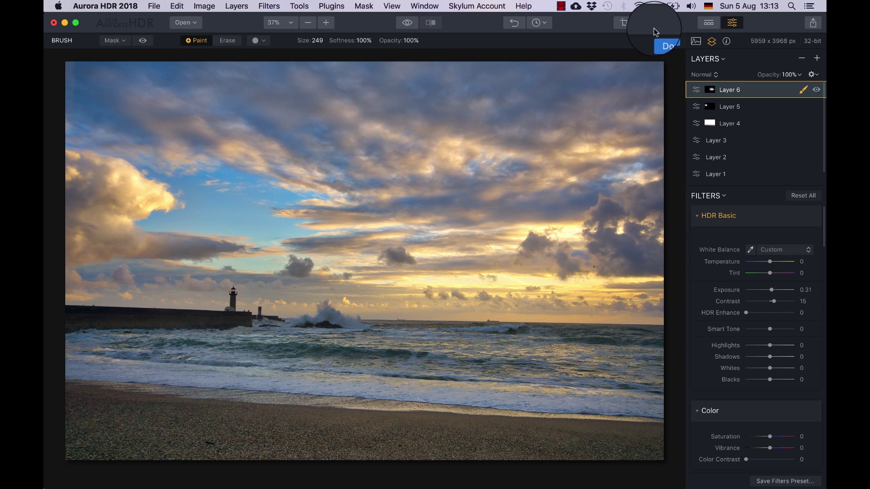
# Compare the original and edited photo in the split before/after view, moving the divider across the image
pyautogui.click(433, 25)
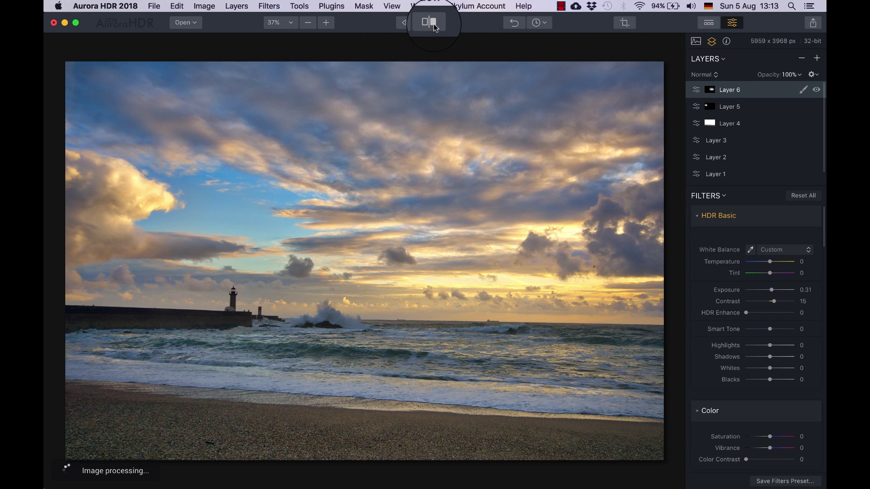
pyautogui.moveTo(363, 227); pyautogui.dragTo(473, 281)
pyautogui.click(431, 24)
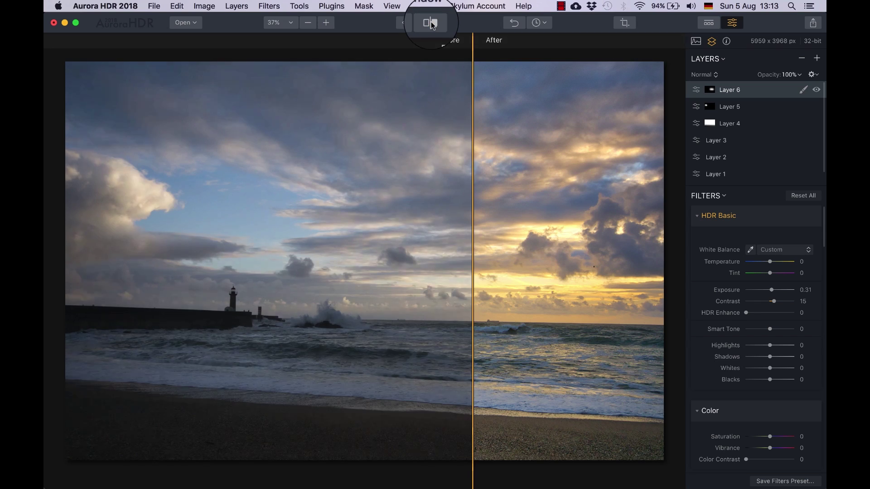